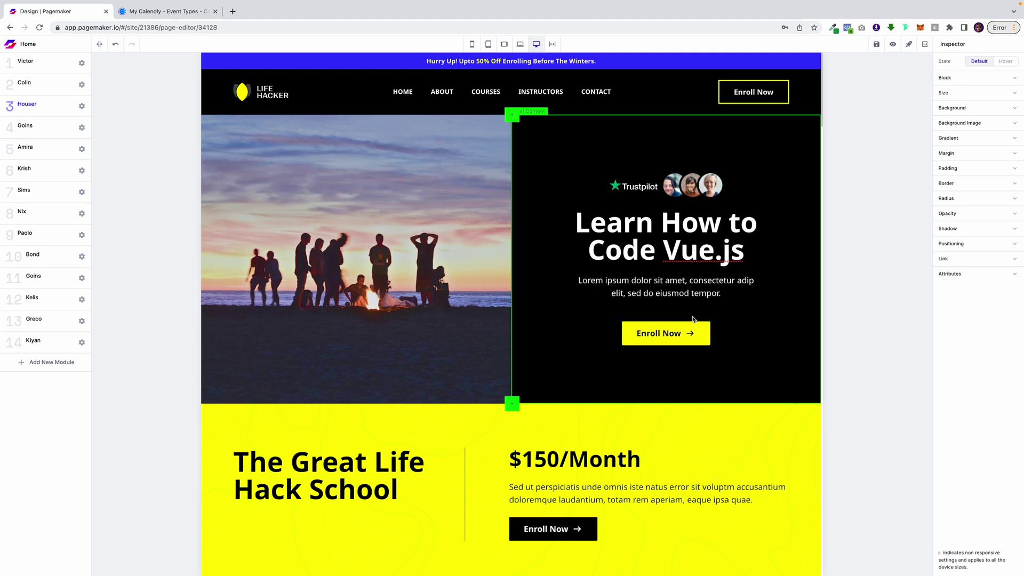
Step: Scroll through the landing page and inspect the hero Enroll Now button
scroll(692, 319, "down", 1)
scroll(692, 319, "down", 20)
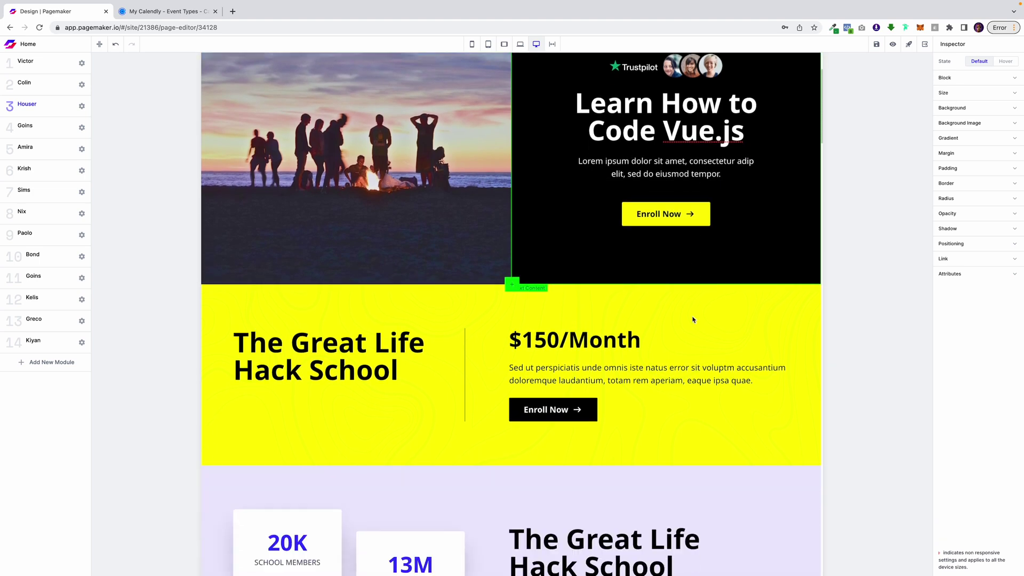
scroll(692, 319, "down", 18)
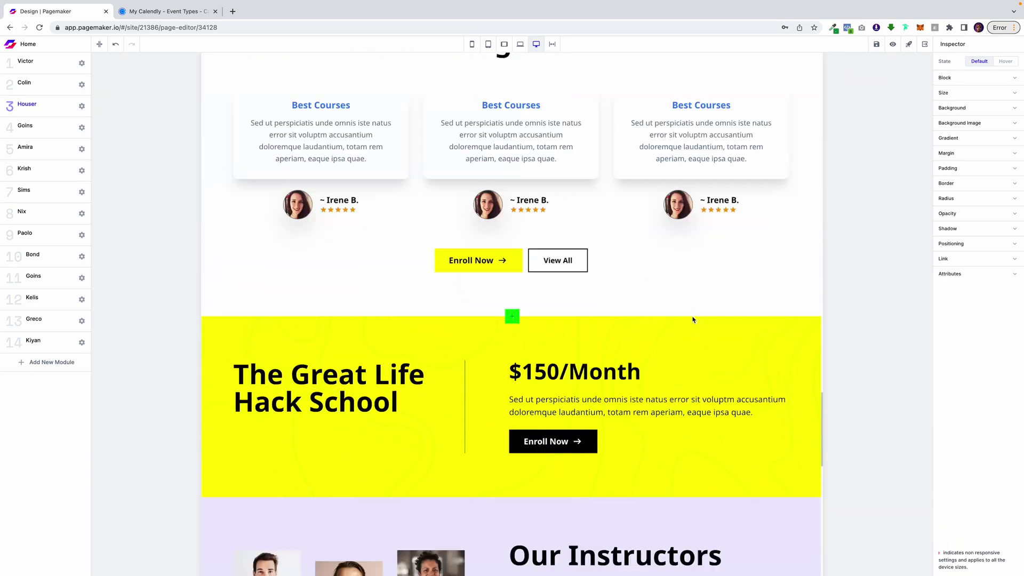
scroll(693, 318, "up", 20)
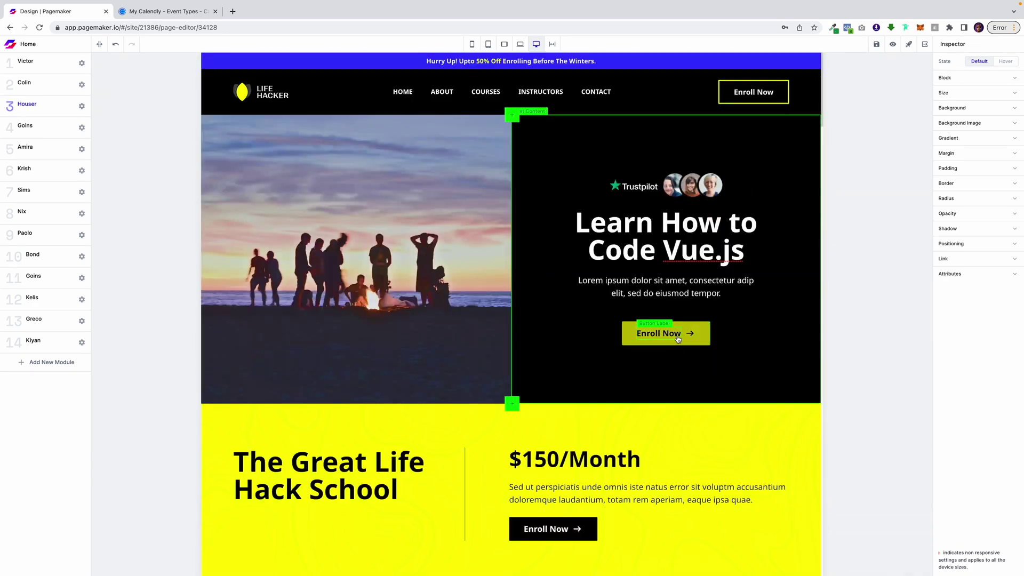
left_click(677, 340)
scroll(693, 397, "down", 1)
scroll(693, 397, "down", 20)
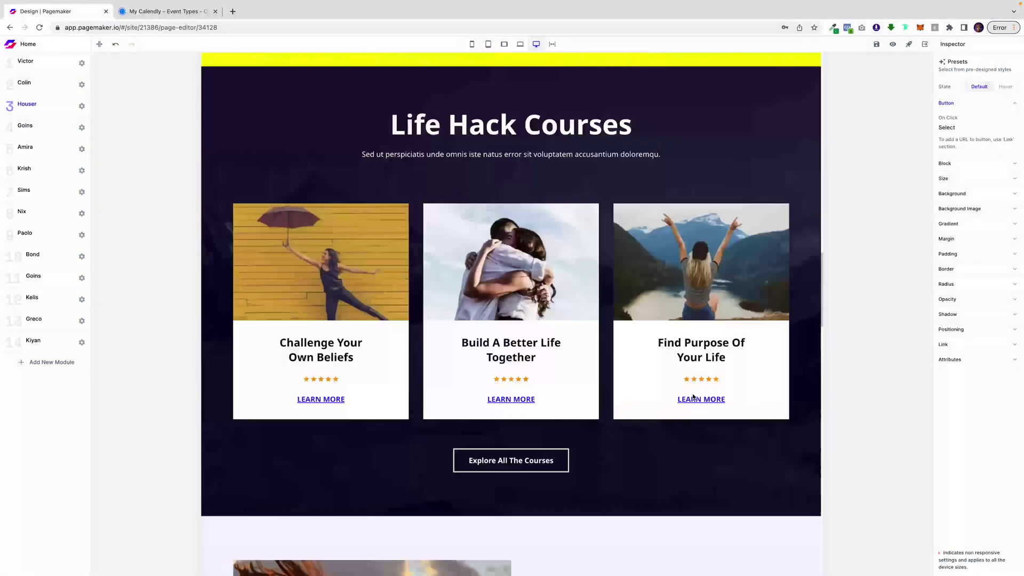
scroll(693, 397, "down", 8)
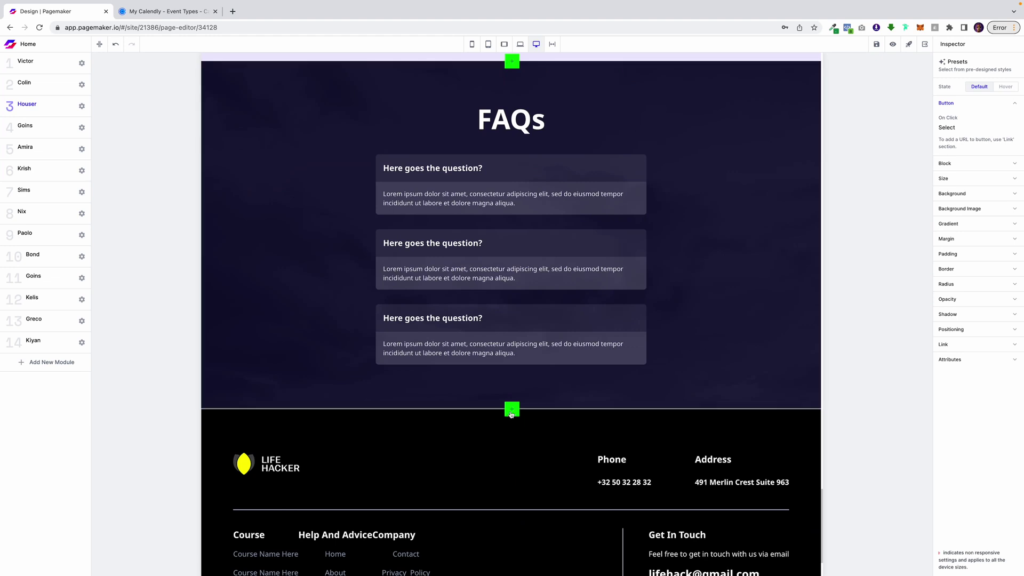
Step: Add a Custom Code module below the FAQs and clear its template code
left_click(511, 409)
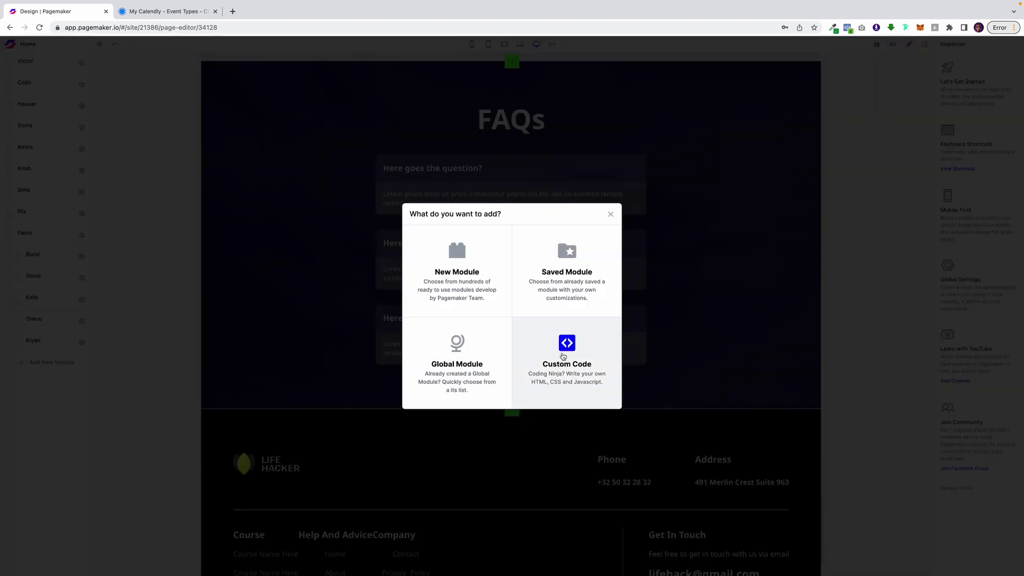
left_click(564, 352)
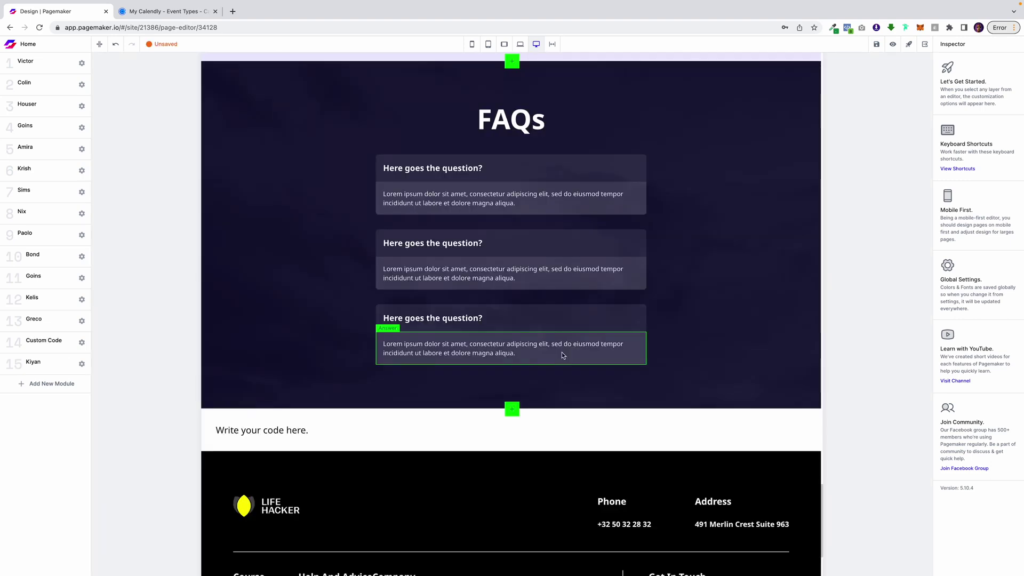
left_click(491, 430)
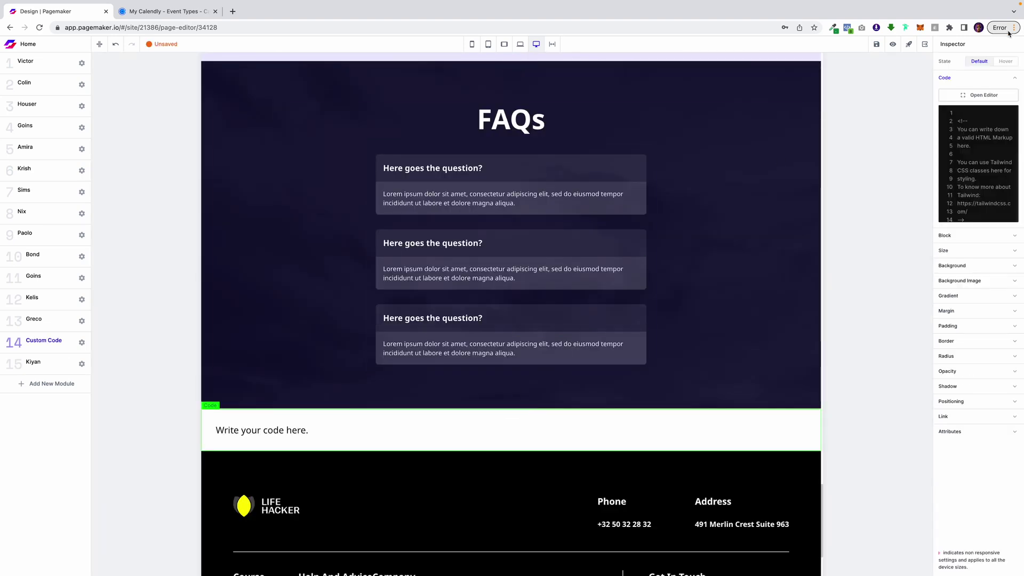
left_click(964, 95)
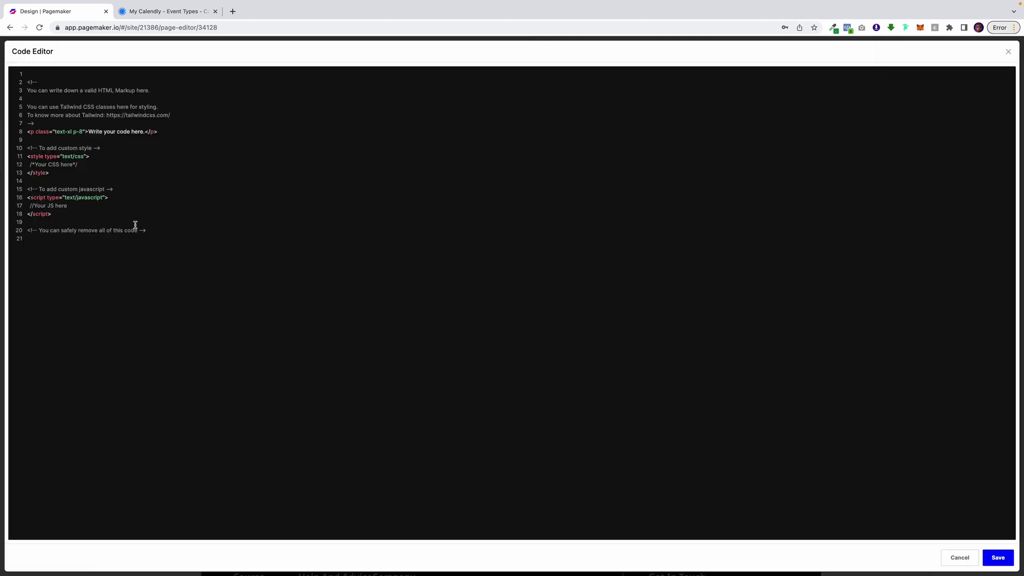
left_click_drag(151, 230, 11, 74)
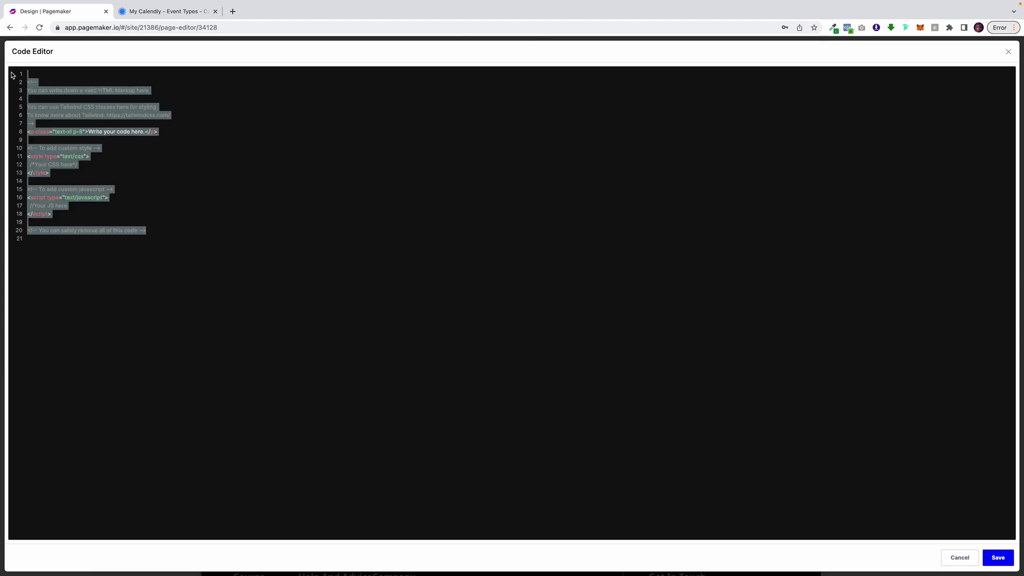
key("BackSpace")
left_click(158, 18)
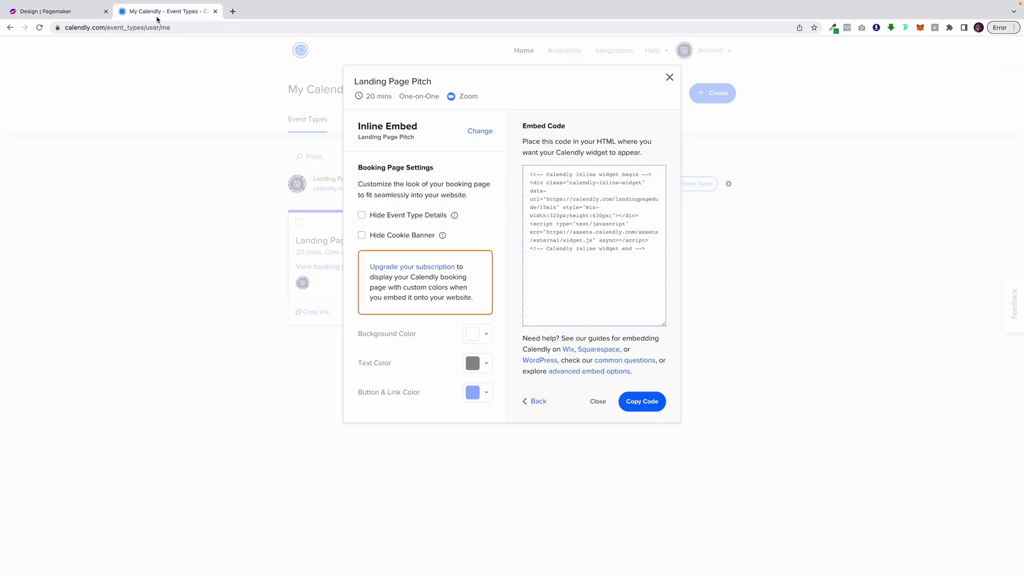
Step: Copy the Inline Embed code for Landing Page Pitch via Share > Add to website
left_click(669, 78)
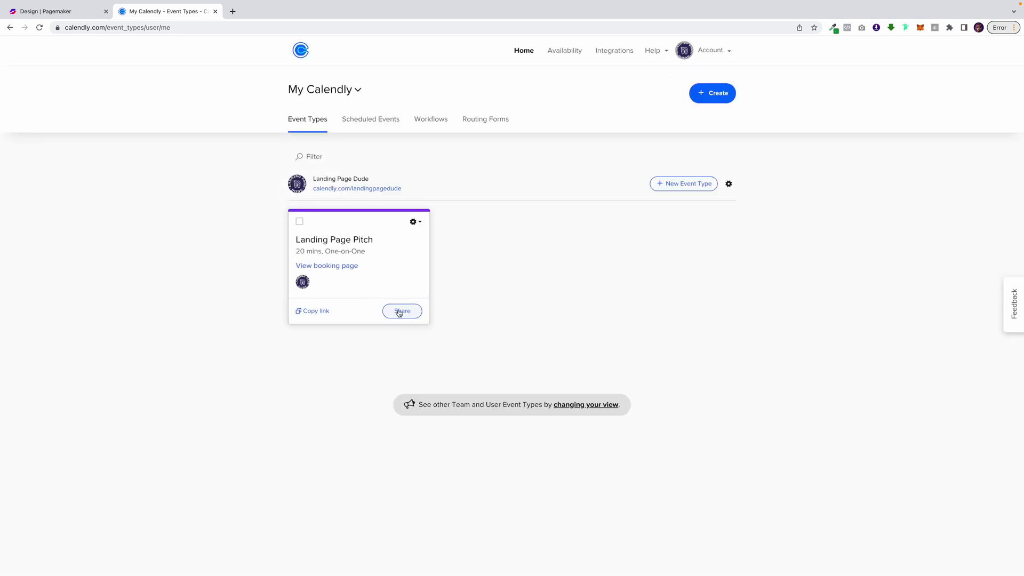
left_click(399, 311)
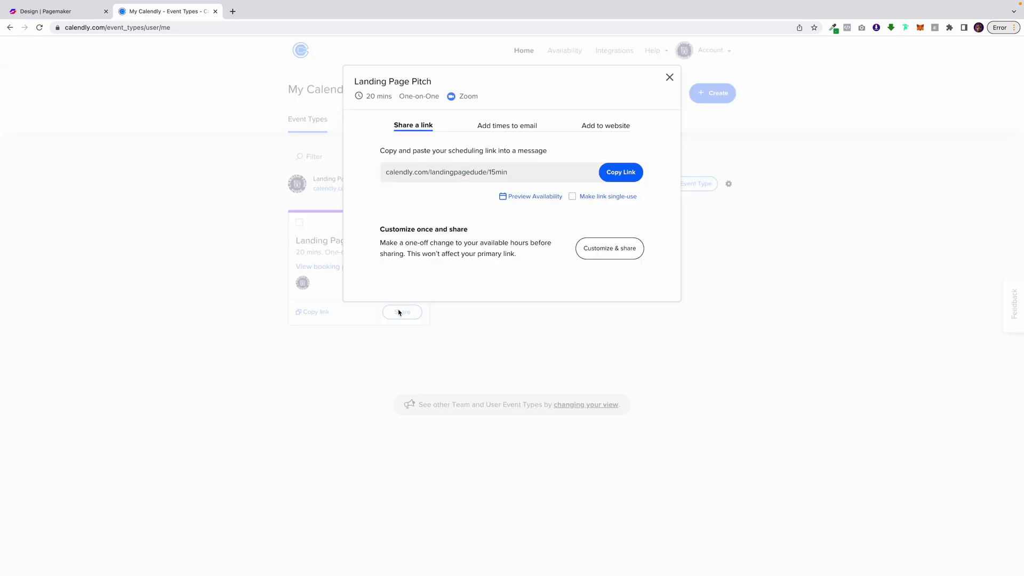
left_click(601, 126)
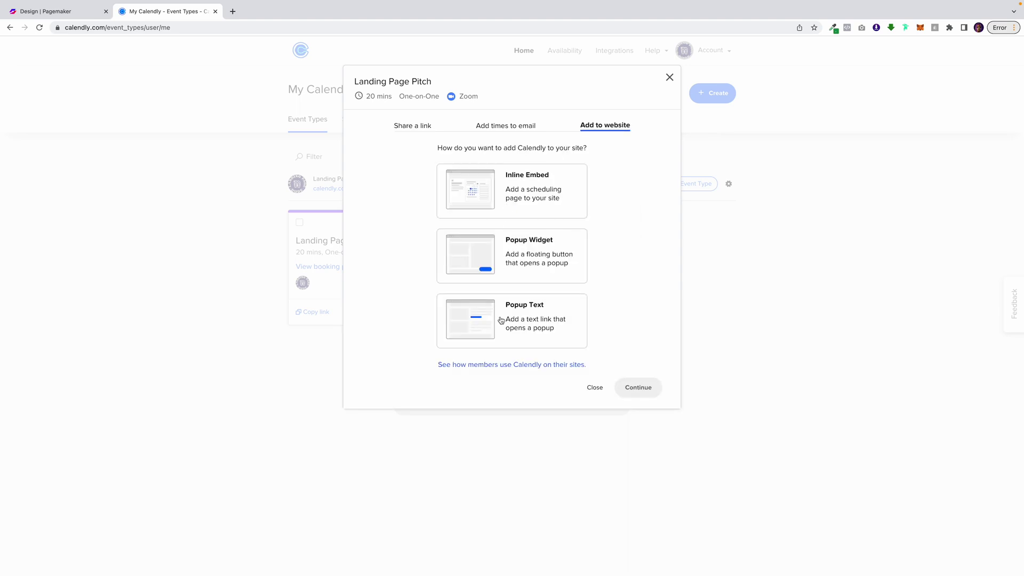
left_click(527, 191)
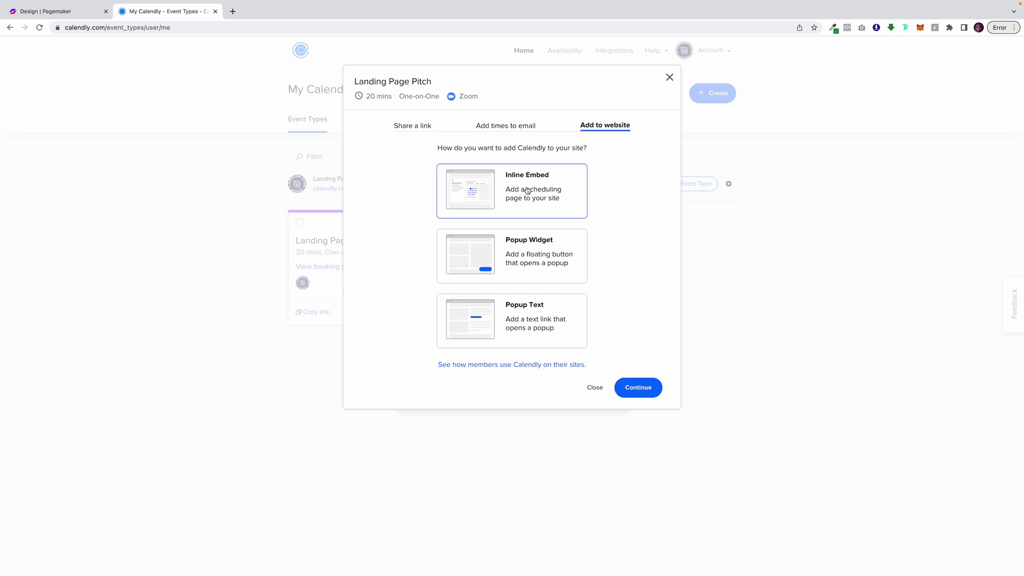
left_click(636, 386)
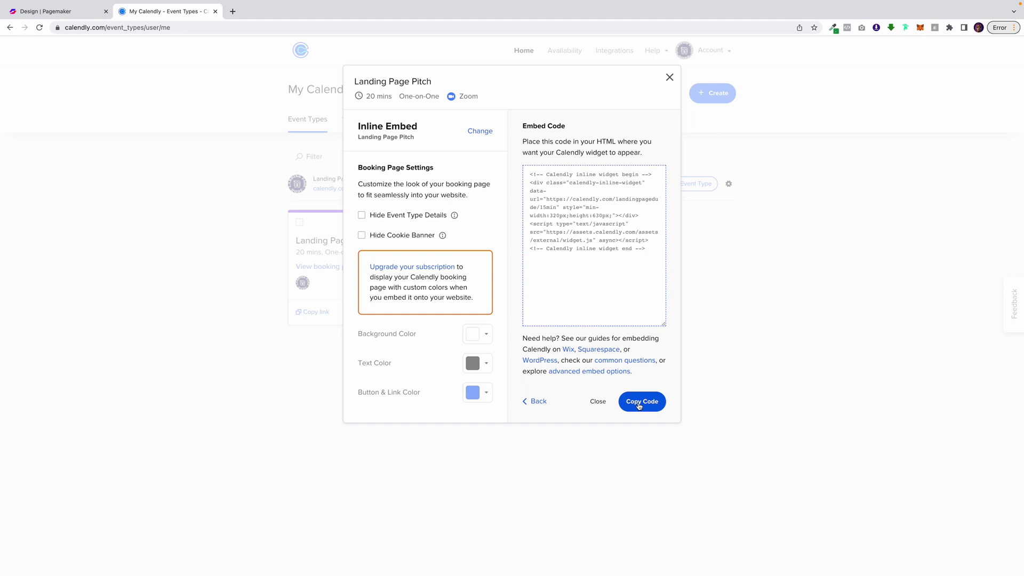
left_click(639, 406)
Step: Paste the Calendly embed into the Custom Code editor, save it, and save the page
left_click(70, 15)
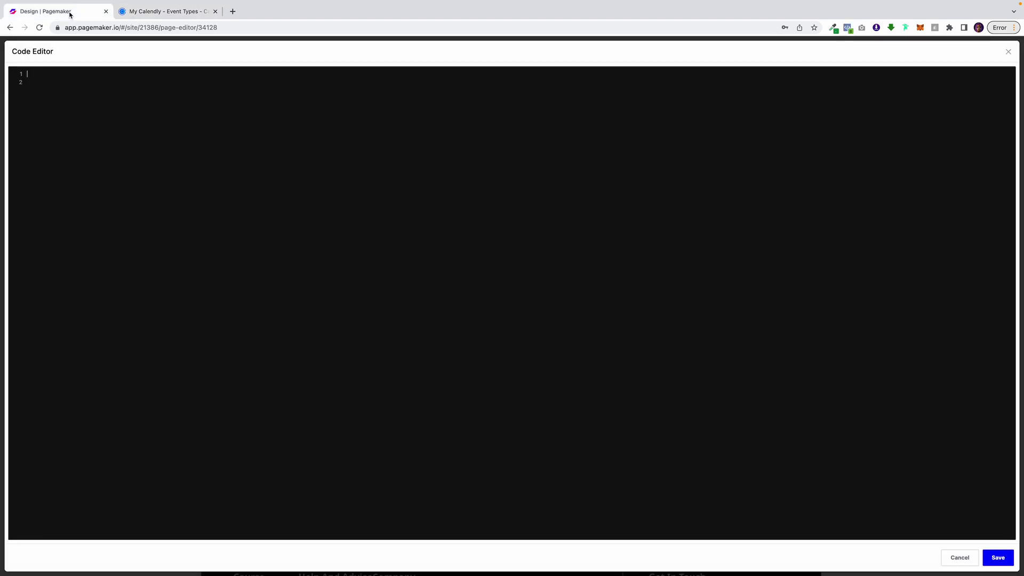
type("<!-- Calendly inline widget begin --> <div class=\"calendly-inline-widget\" data-url=\"https://calendly.com/landingpagedude/15min\" style=\"min-width:320px;height:630px;\"></div> <script type=\"text/javascript\" src=\"https://assets.calendly.com/assets/external/widget.js\" async></script> <!-- Calendly inline widget end -->")
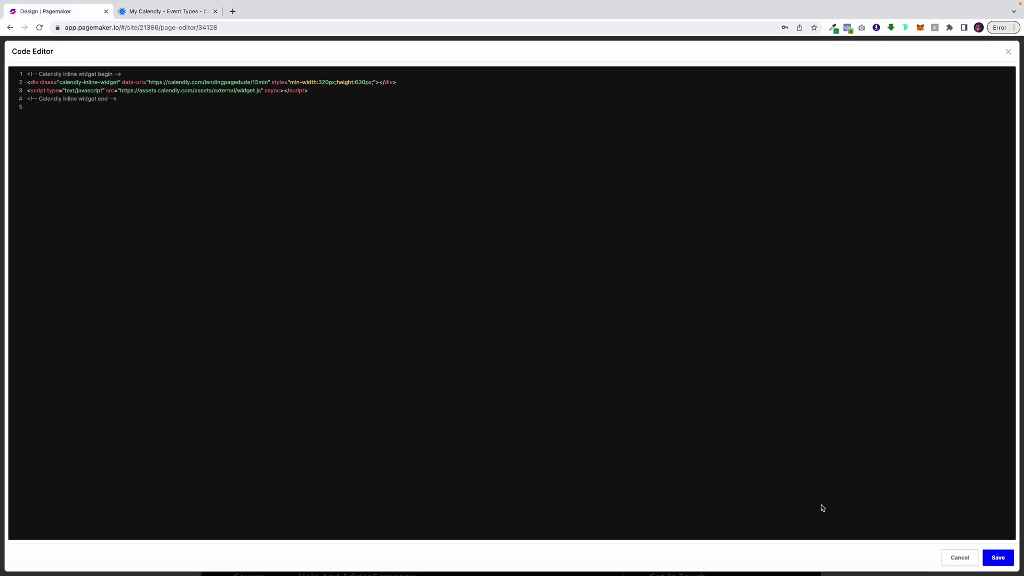
left_click(998, 557)
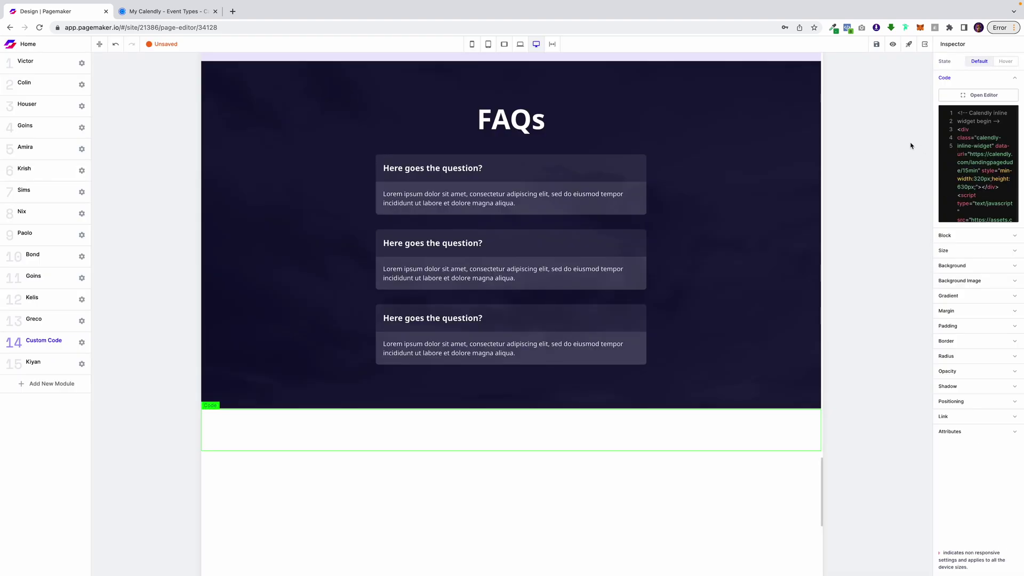
left_click(877, 45)
Step: Preview the draft and check how the Calendly calendar fits its frame below the FAQs
left_click(894, 44)
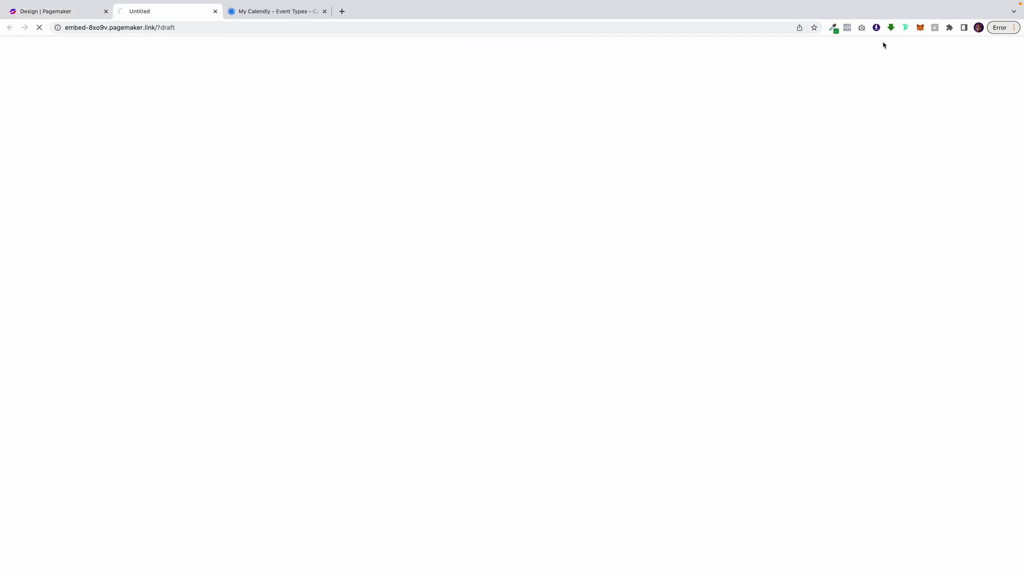
scroll(600, 287, "down", 15)
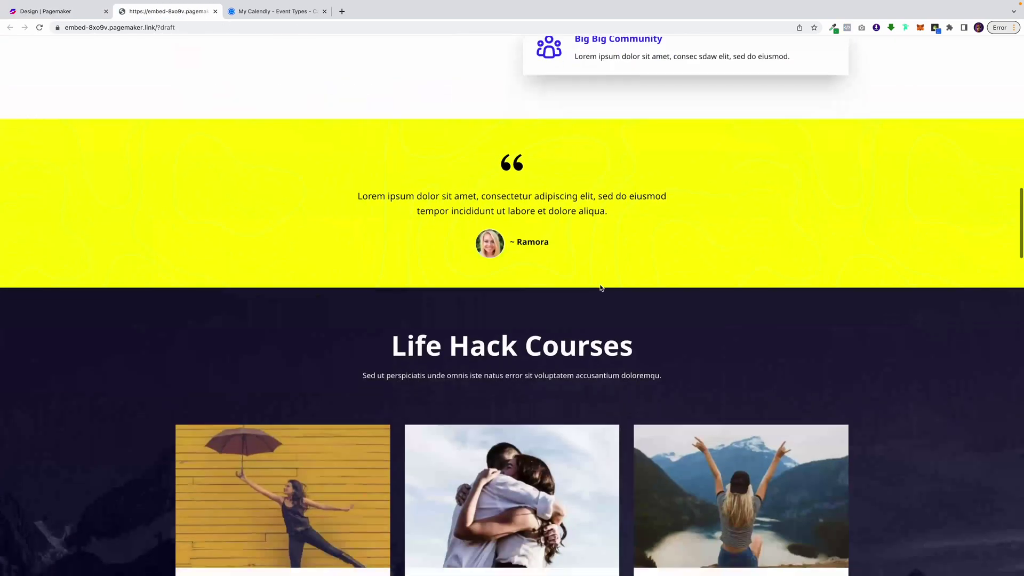
scroll(600, 287, "down", 20)
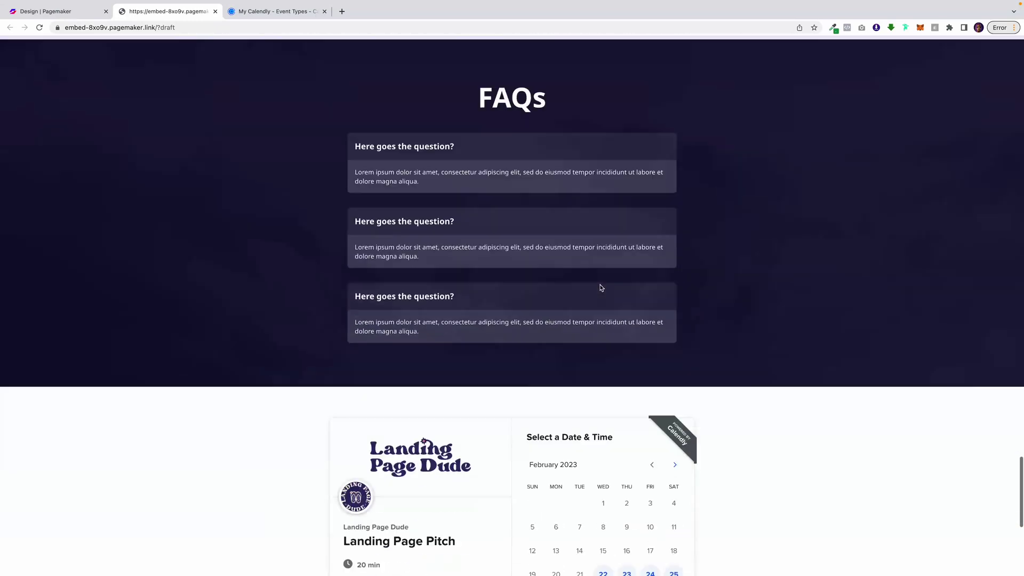
scroll(600, 287, "down", 4)
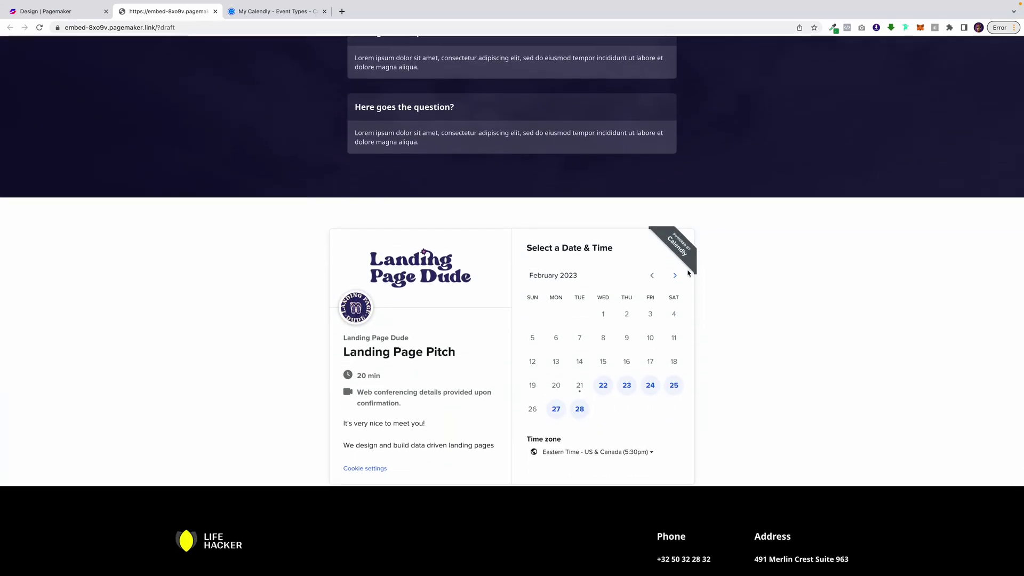
scroll(659, 384, "down", 1)
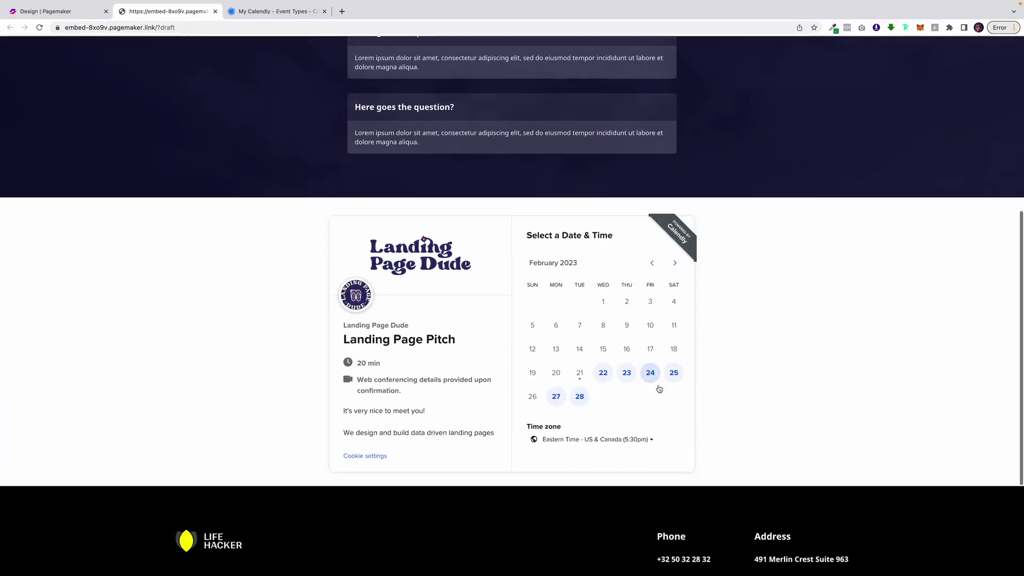
scroll(660, 389, "up", 1)
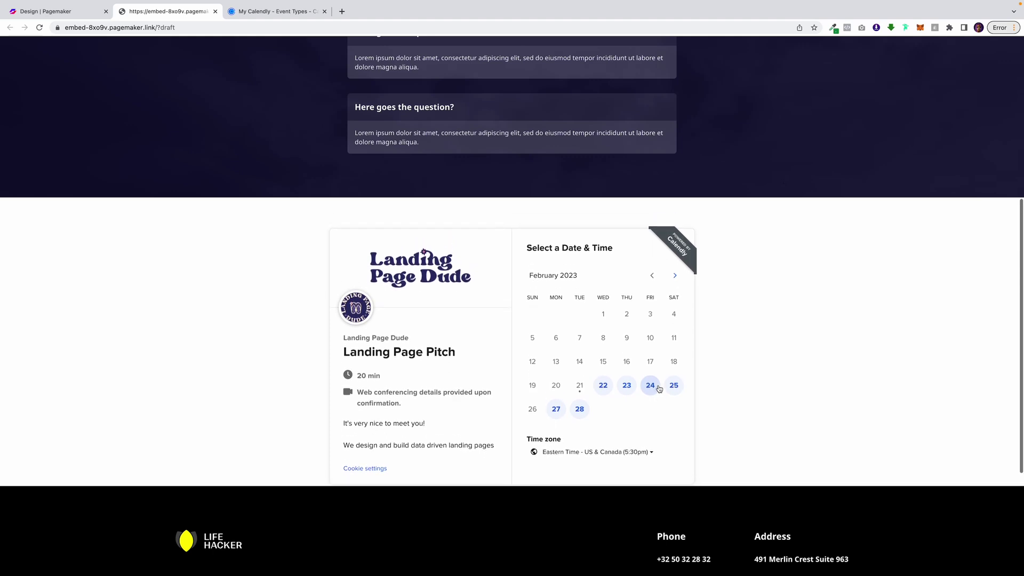
scroll(660, 389, "down", 1)
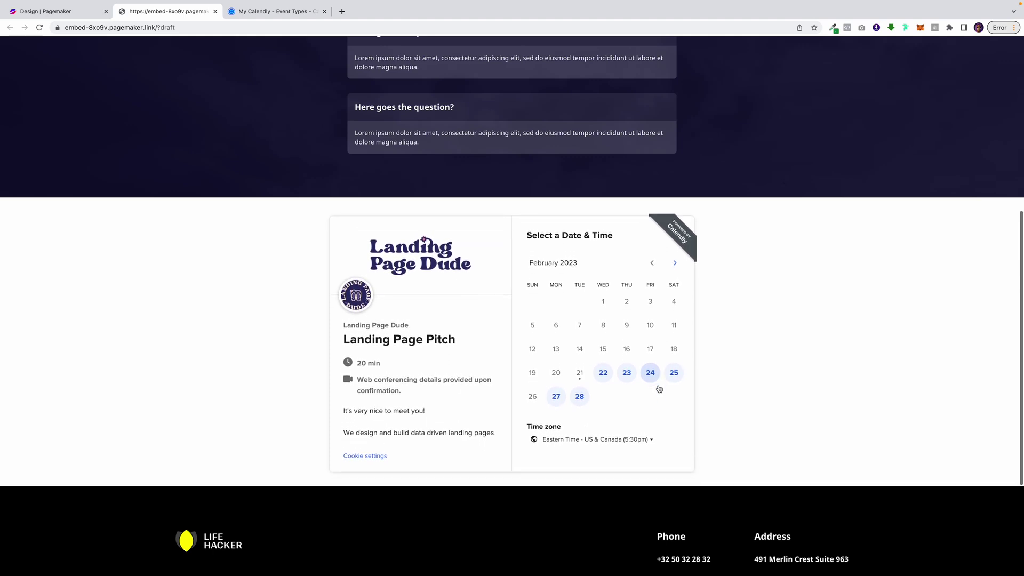
left_click(45, 11)
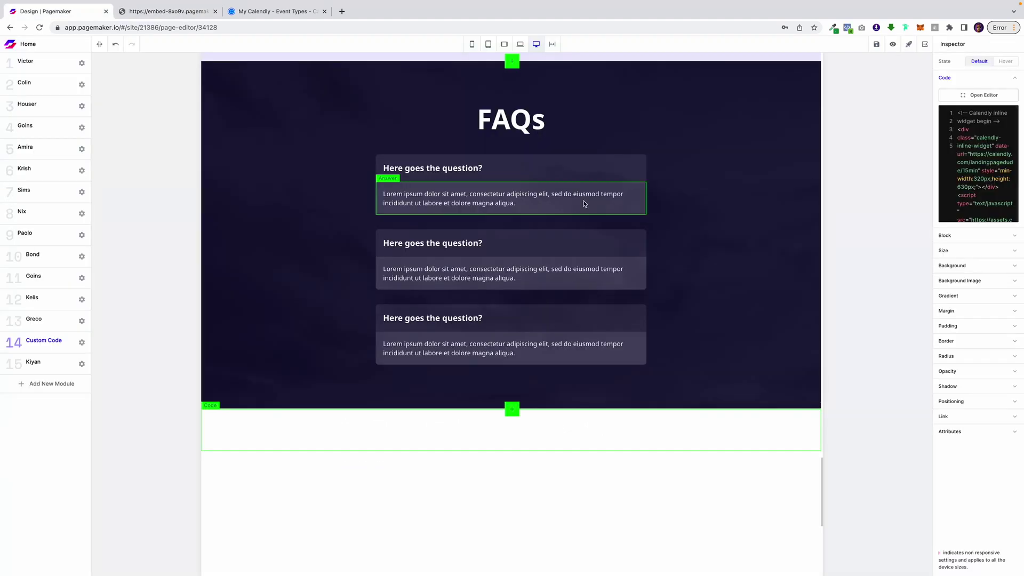
Step: Change the Calendly embed height from 630px to 730px and save the code
left_click(979, 95)
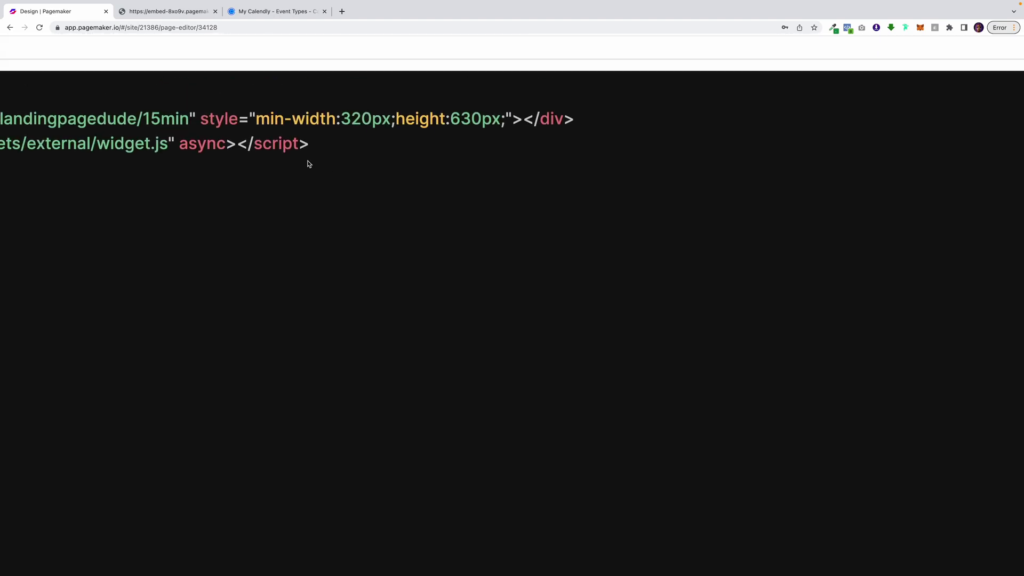
left_click(461, 167)
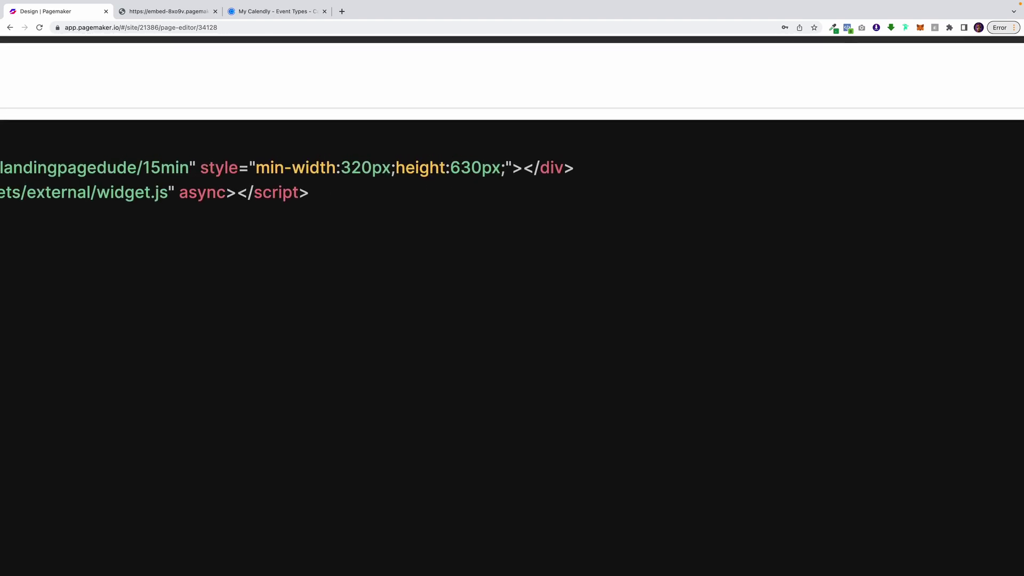
key("BackSpace")
type("7")
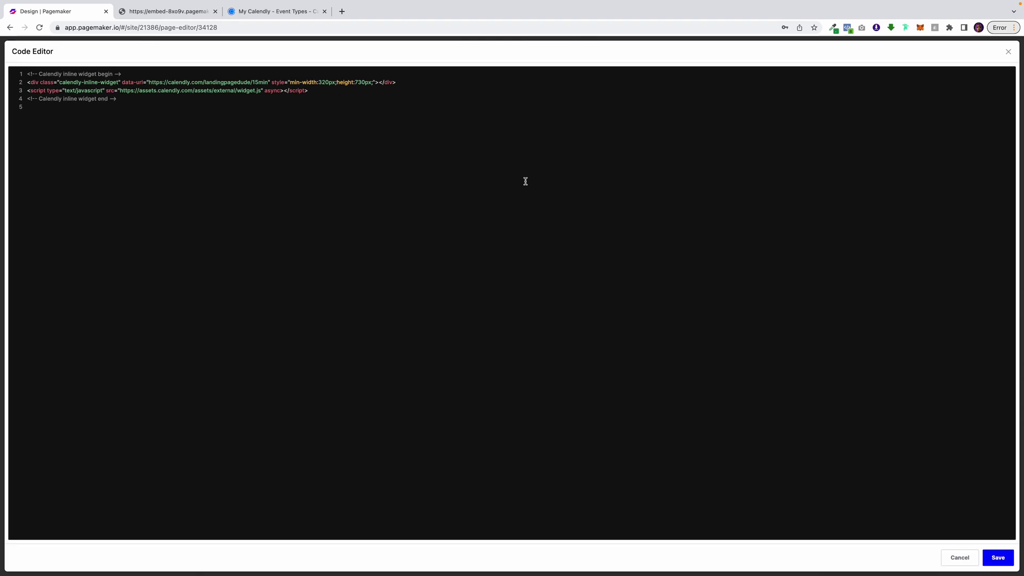
left_click(999, 558)
scroll(516, 171, "up", 15)
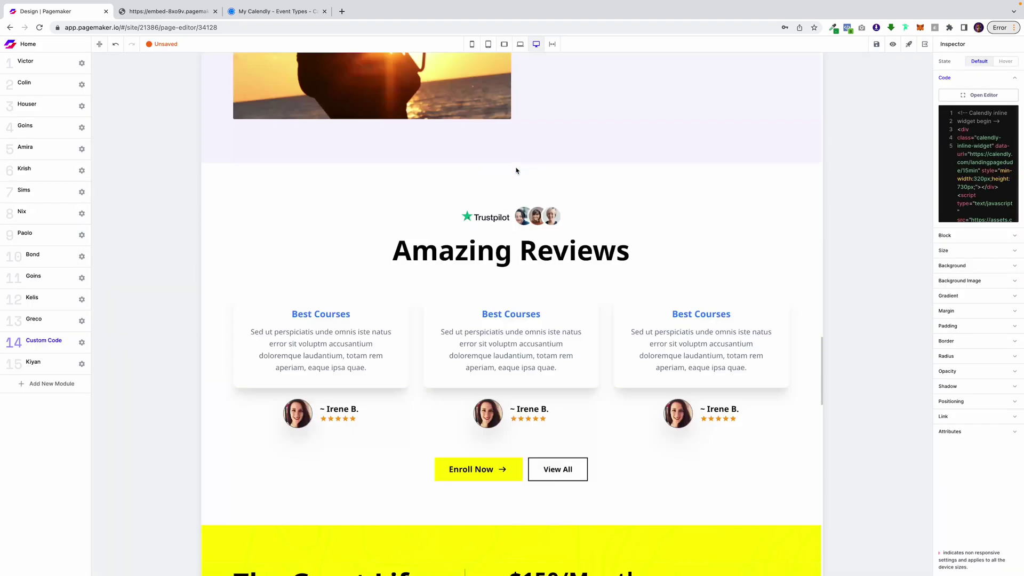
scroll(516, 171, "up", 3)
scroll(515, 165, "down", 20)
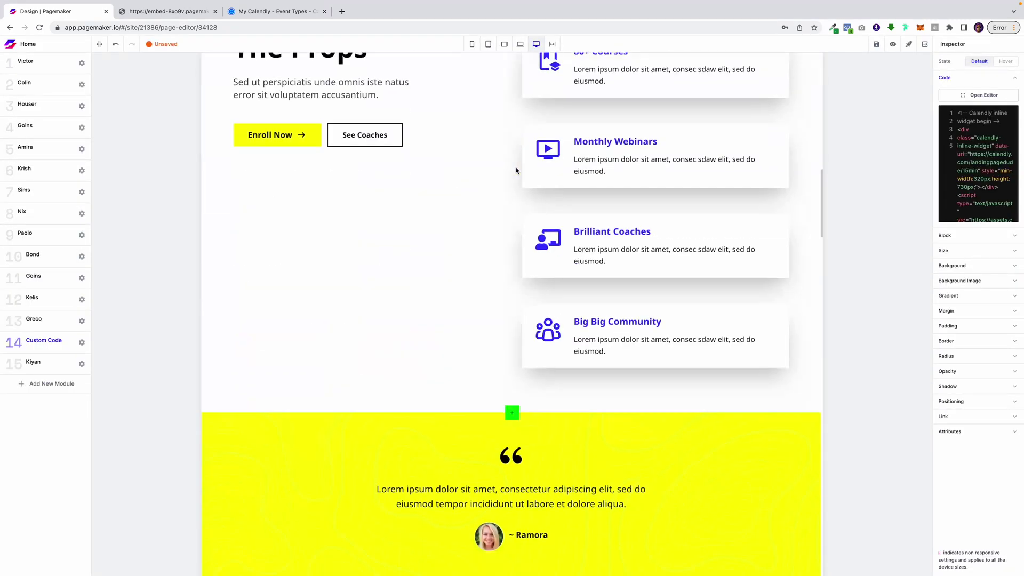
scroll(515, 165, "up", 20)
scroll(516, 168, "up", 6)
scroll(516, 168, "down", 20)
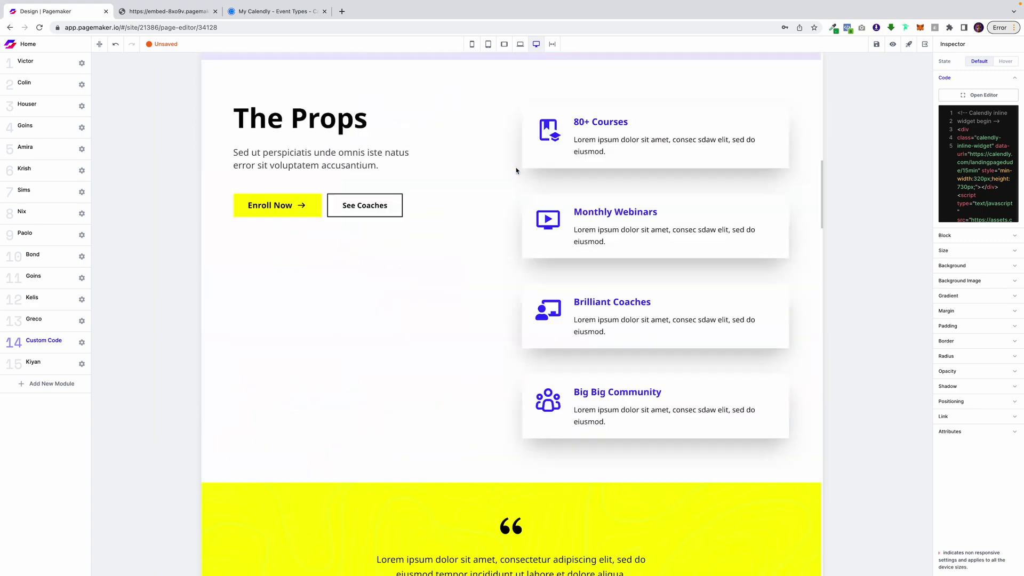
scroll(515, 169, "down", 15)
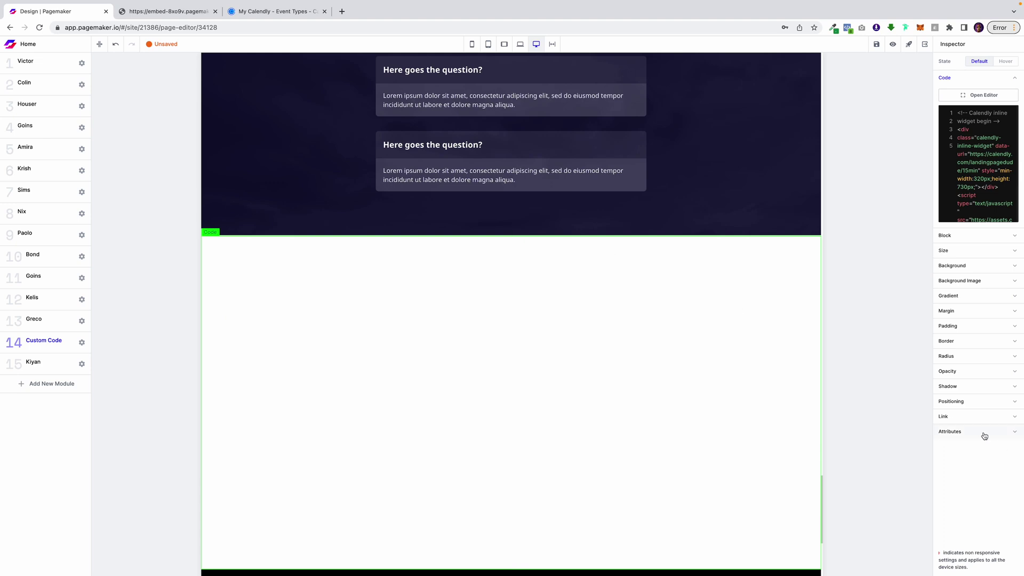
Step: Give the code block the element ID 'booknow'
left_click(967, 432)
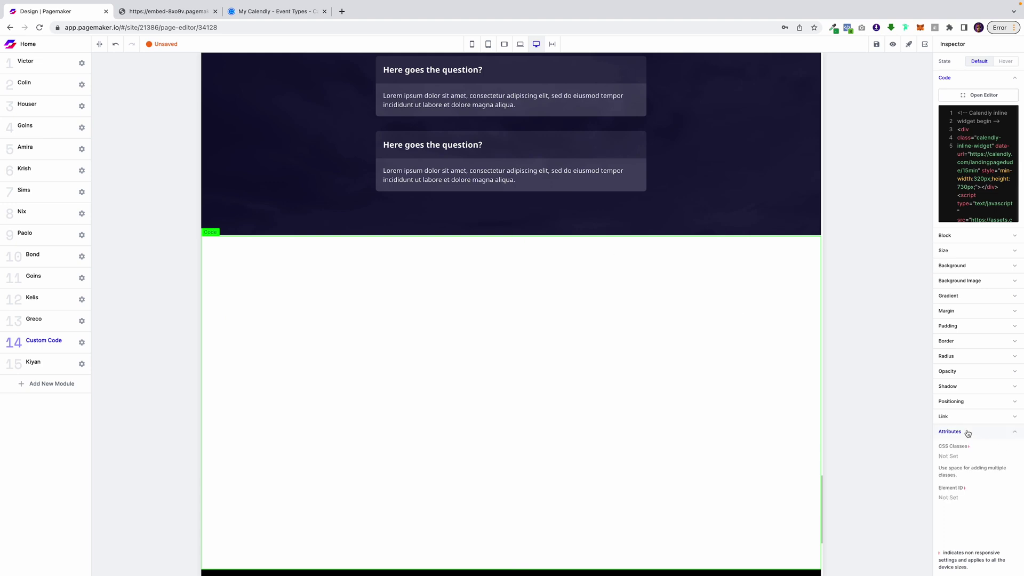
left_click(956, 497)
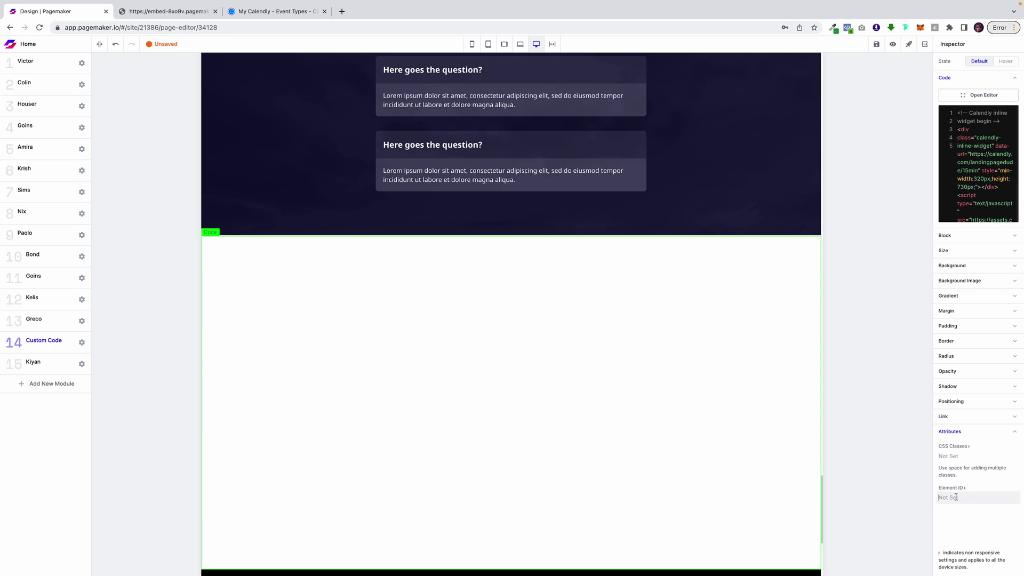
type("booknow")
double_click(972, 499)
scroll(779, 398, "up", 15)
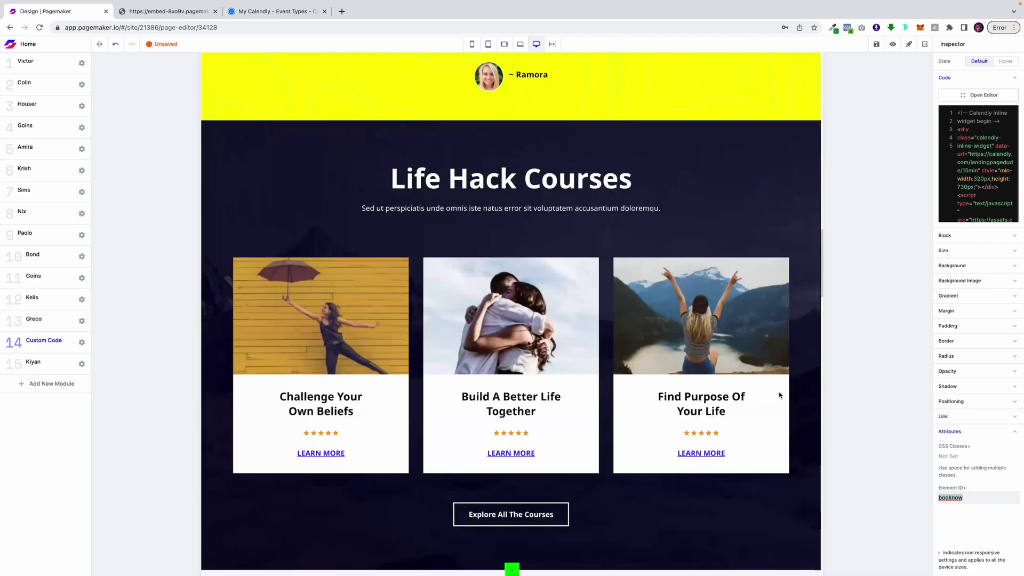
scroll(780, 395, "up", 15)
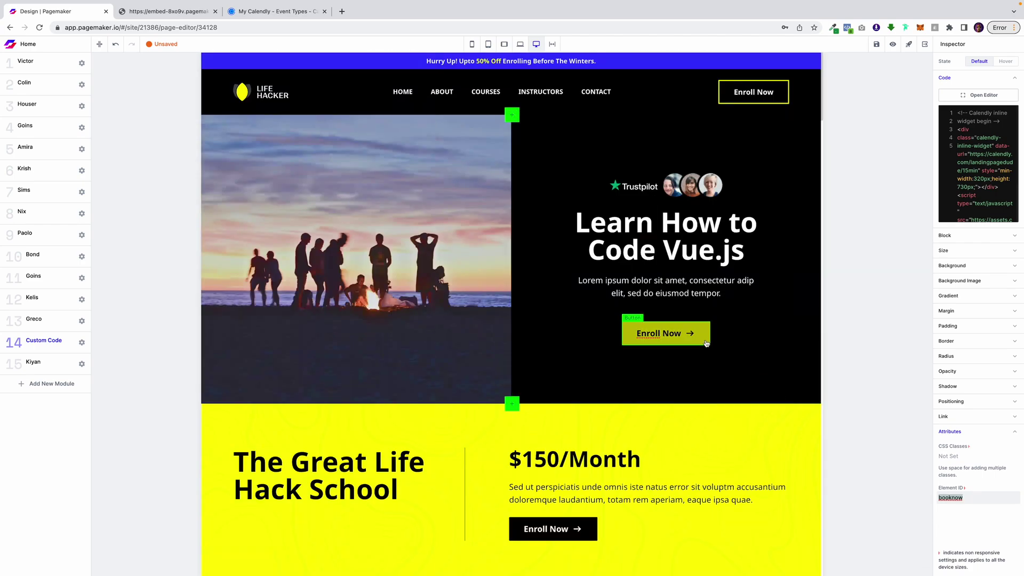
Step: Link the hero Enroll Now button to the URL '#booknow' and save the page
left_click(707, 343)
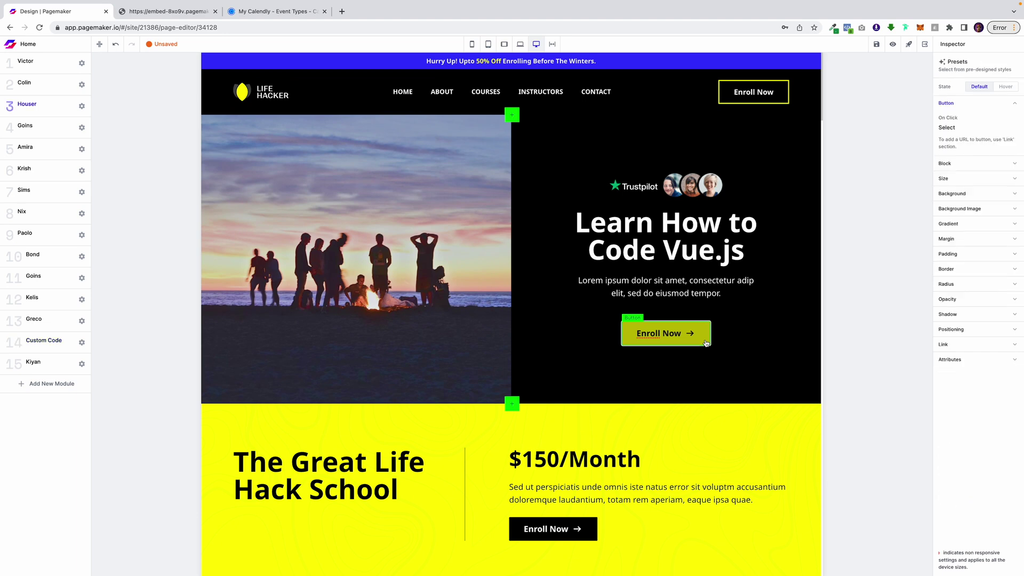
left_click(971, 344)
left_click(970, 369)
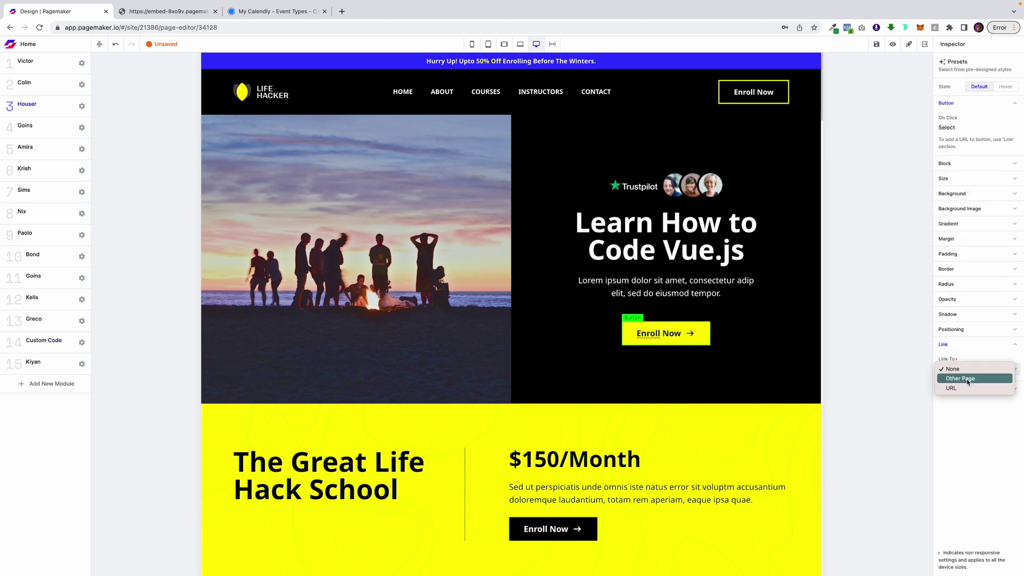
left_click(965, 389)
left_click(958, 393)
type("#booknow")
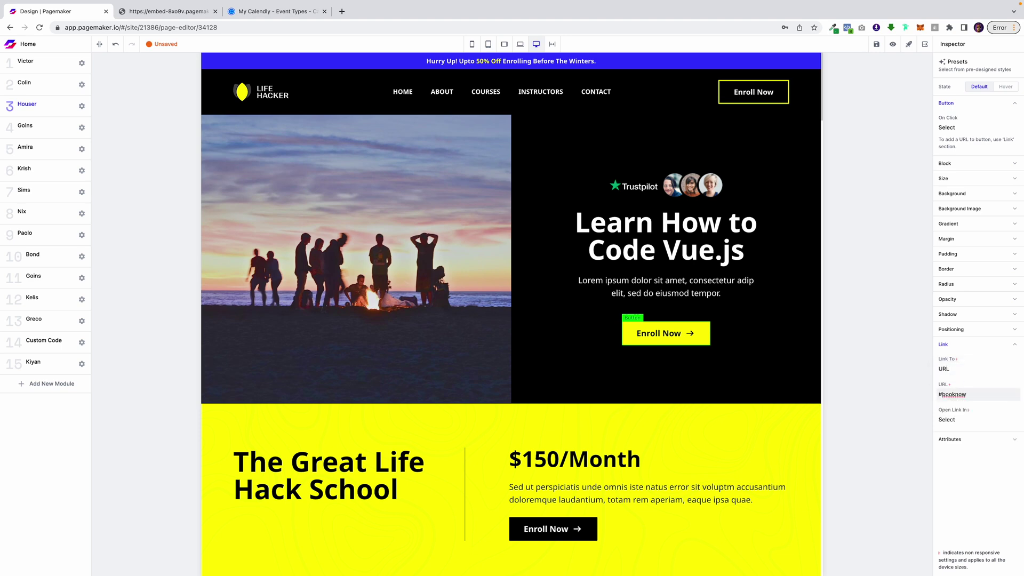
left_click(876, 49)
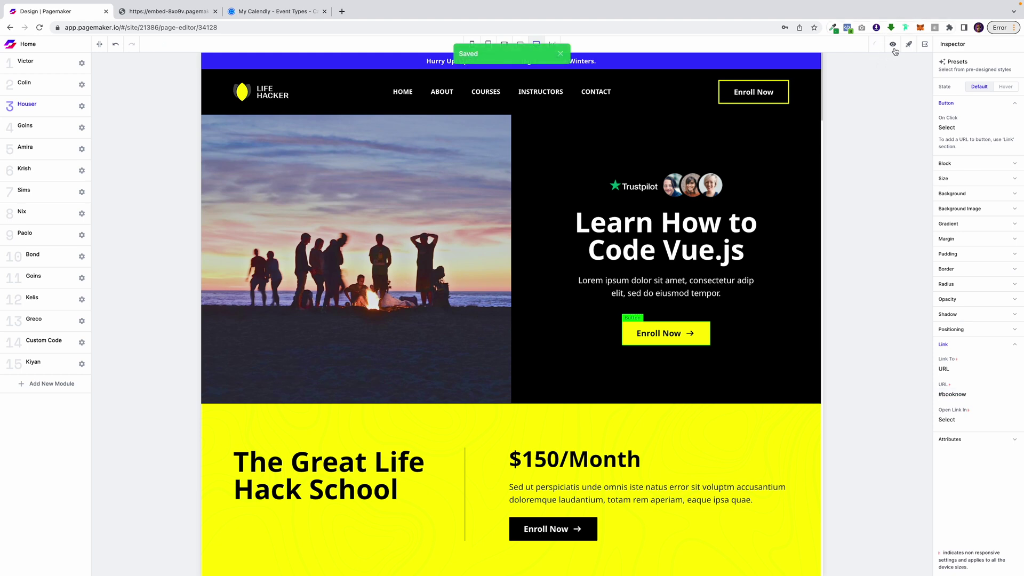
left_click(894, 45)
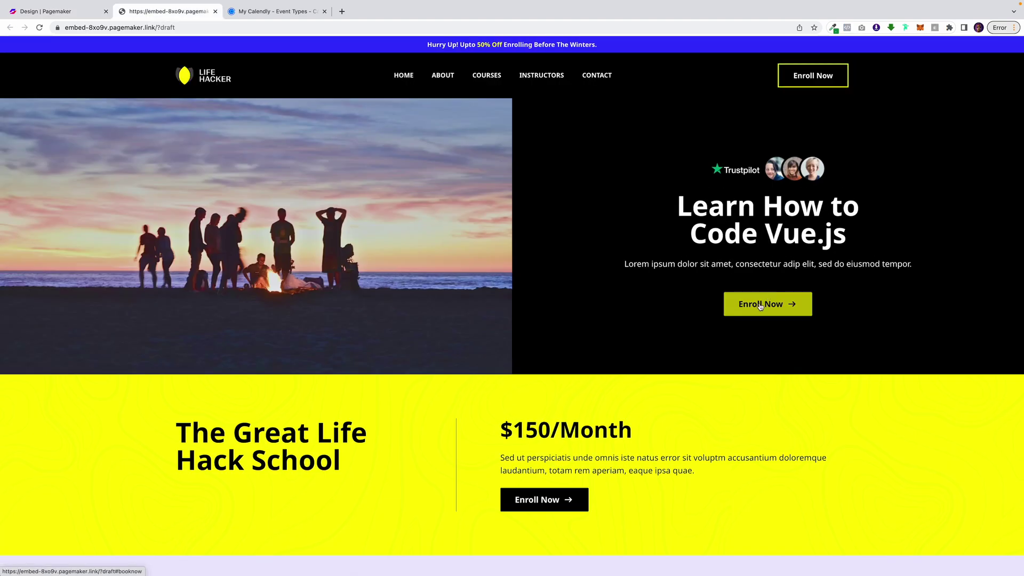
Step: Jump via Enroll Now to the booking widget and pick Wednesday, February 22 at 2:30pm
left_click(760, 305)
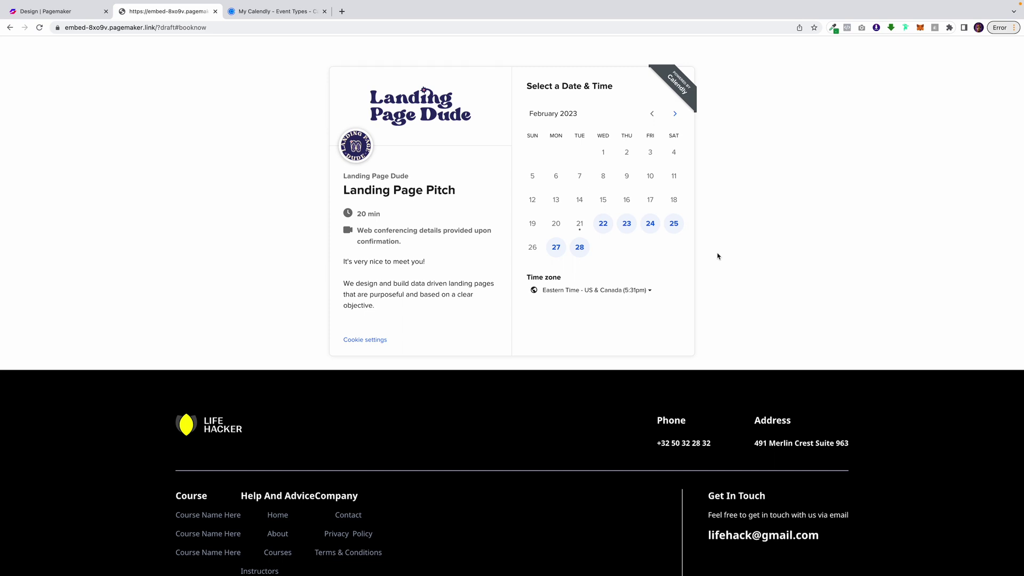
left_click(603, 224)
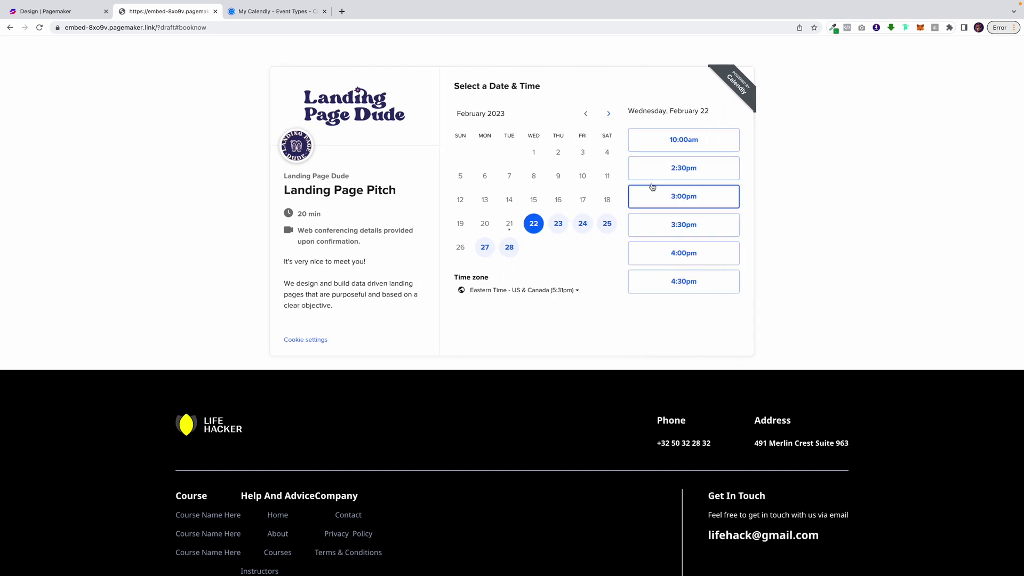
left_click(674, 170)
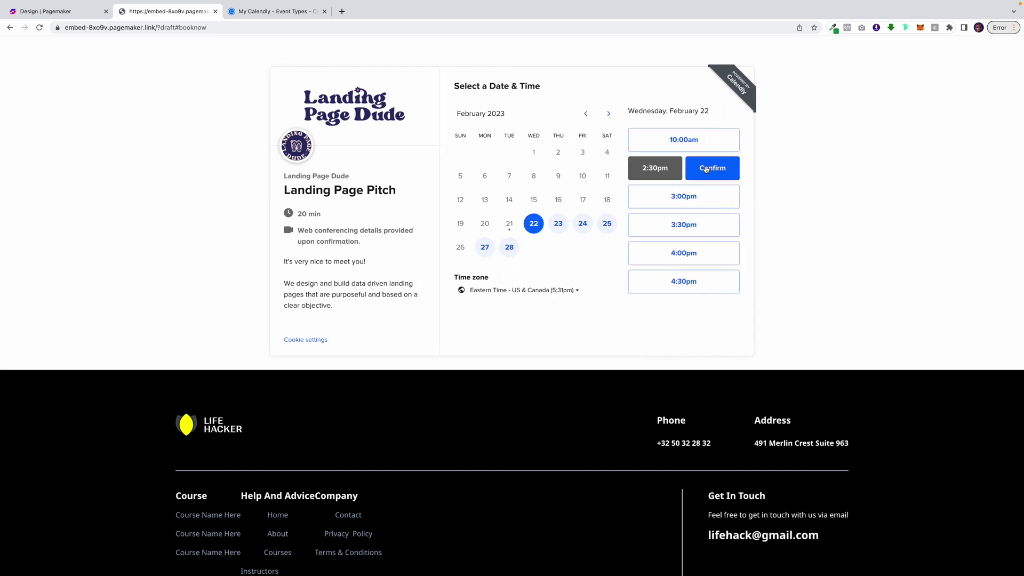